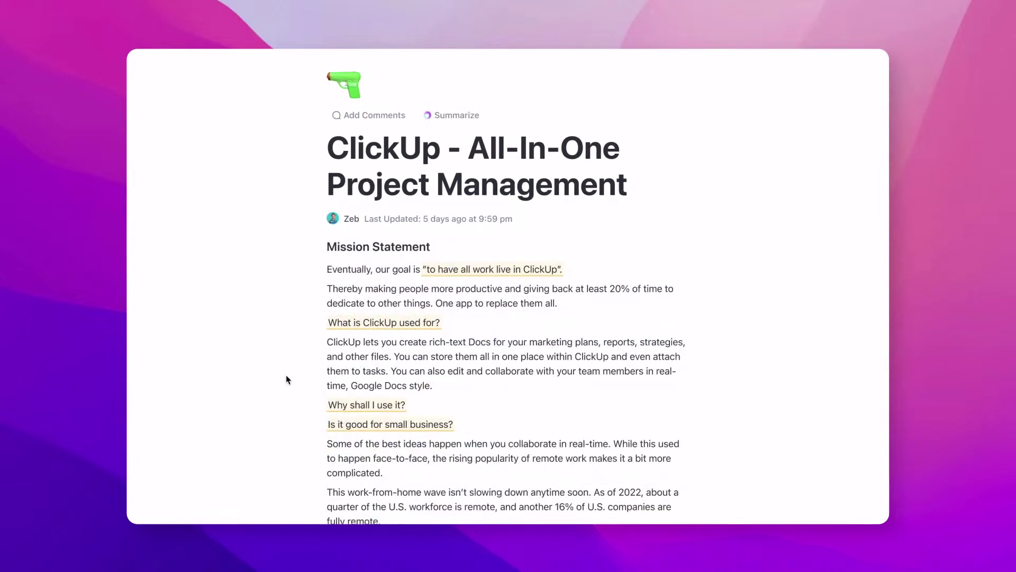
Replace the real-time collaboration paragraphs with an AI 'Summarize this' summary
{"action": "triple_click", "coordinate": [388, 464]}
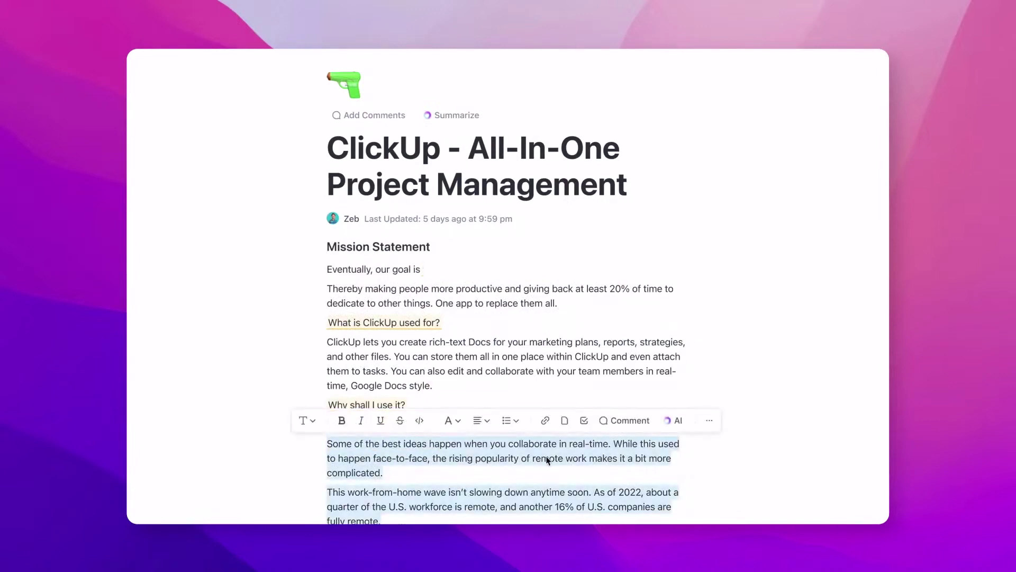
{"action": "left_click", "coordinate": [673, 421]}
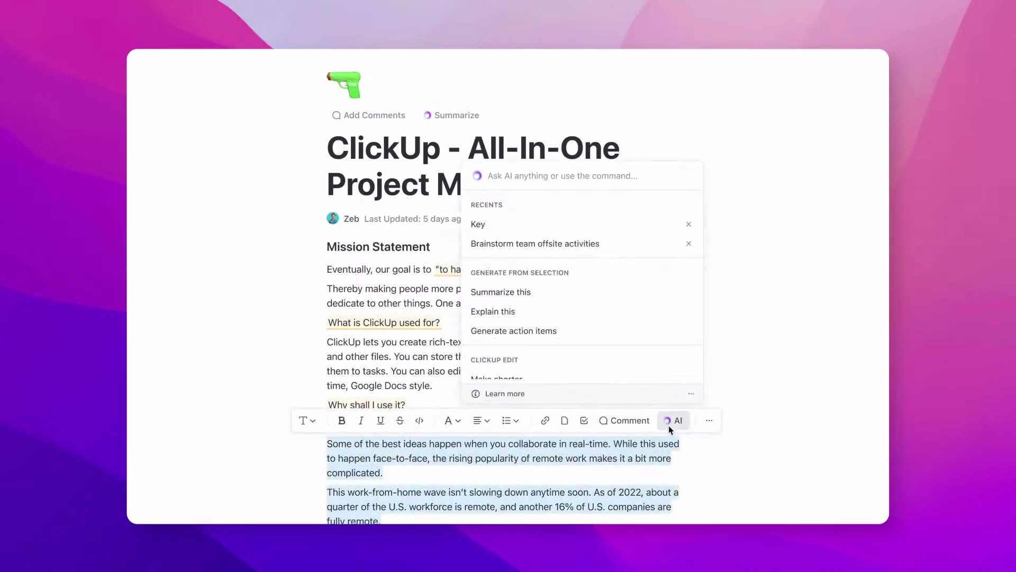
{"action": "left_click", "coordinate": [501, 291]}
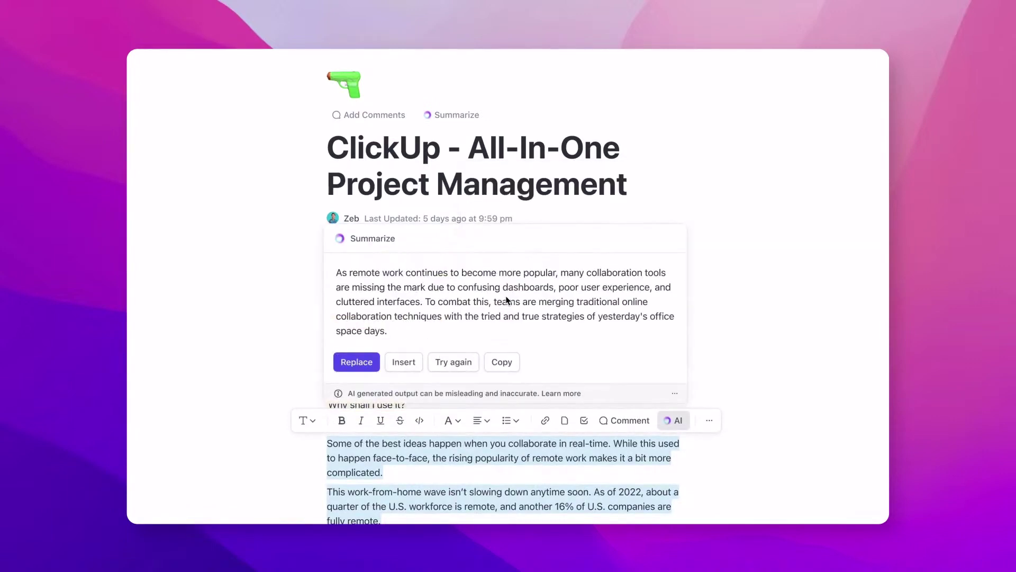
{"action": "left_click", "coordinate": [357, 361]}
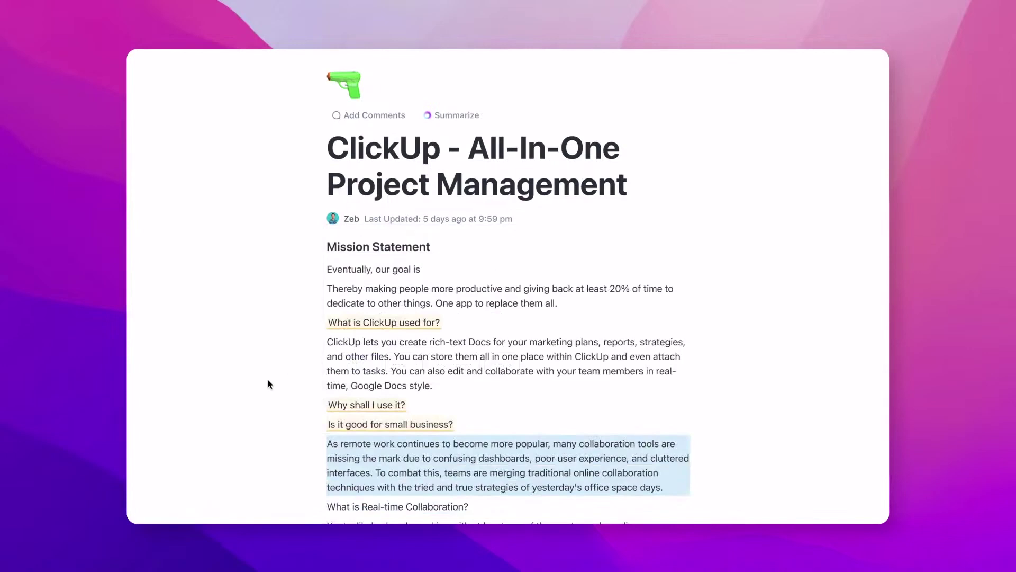
Undo that replacement and insert an AI Summary block of the whole doc at the top
{"action": "key", "text": "ctrl+z"}
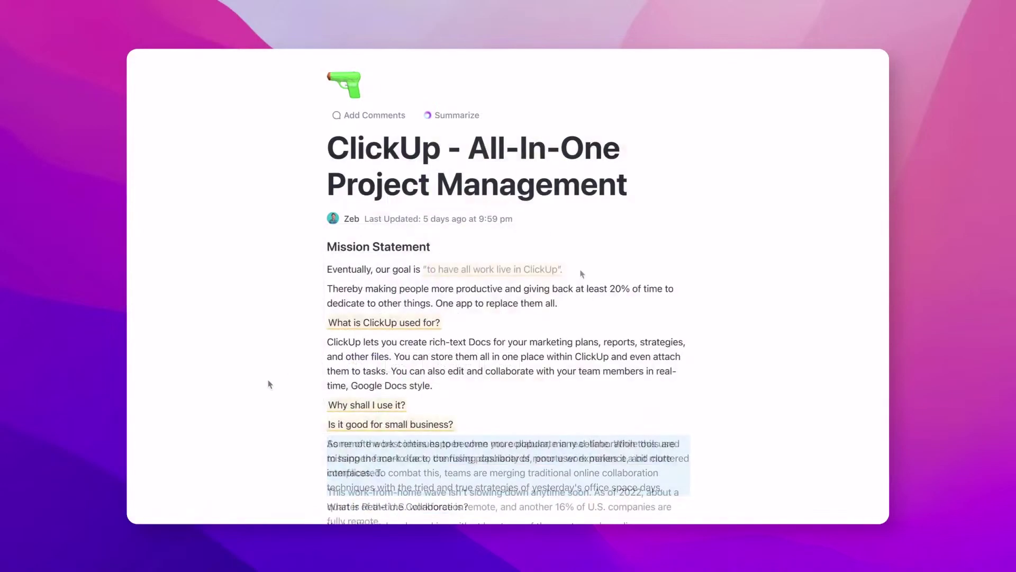
{"action": "left_click", "coordinate": [471, 119]}
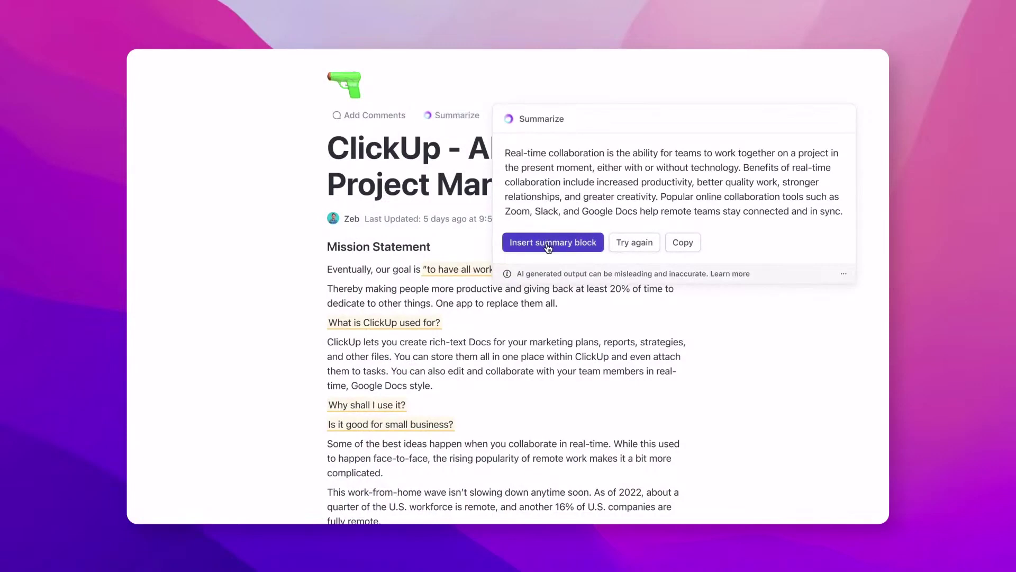
{"action": "left_click", "coordinate": [553, 242]}
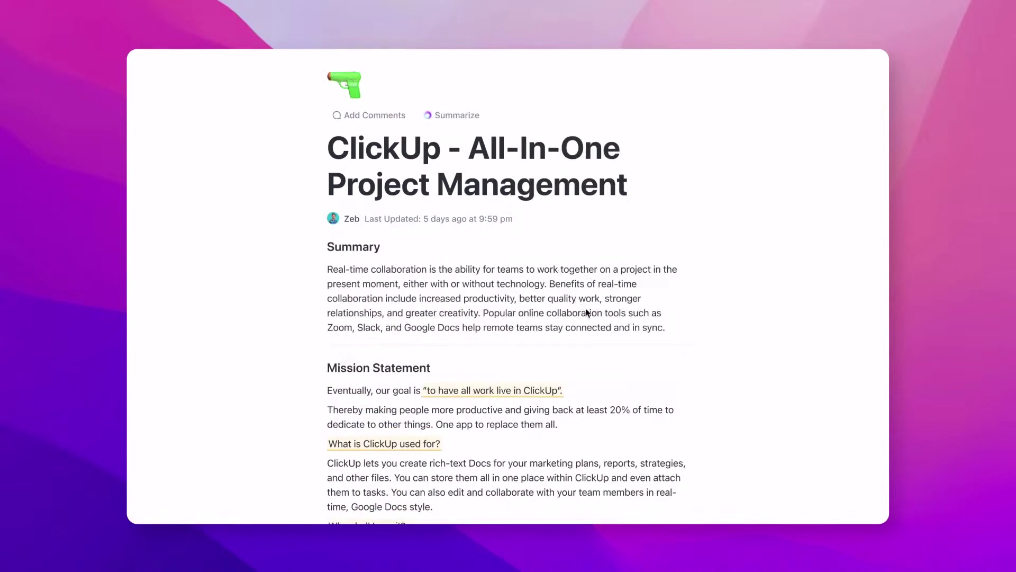